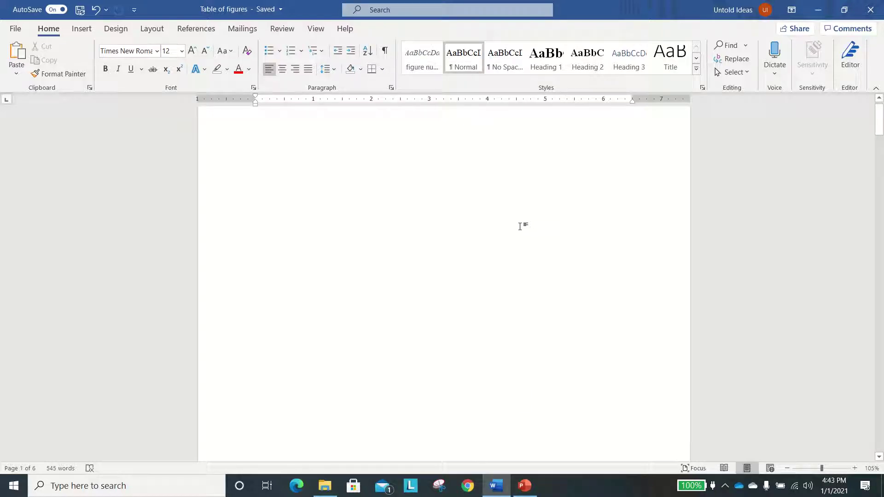
pyautogui.scroll(-3, 522, 224)
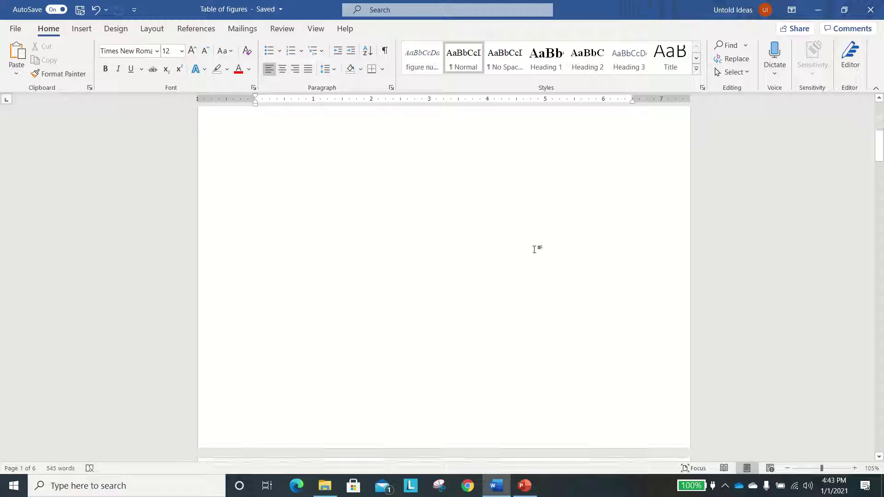
pyautogui.scroll(-3, 542, 250)
pyautogui.scroll(-3, 549, 250)
pyautogui.scroll(-3, 551, 247)
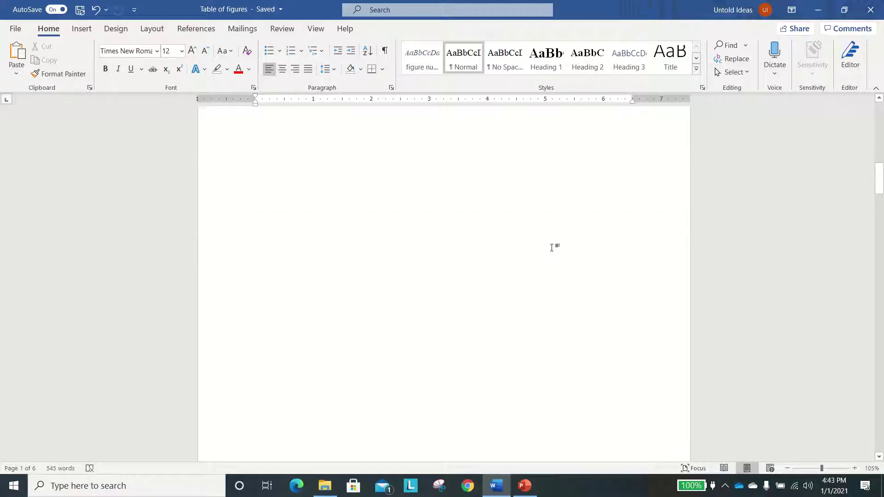
pyautogui.scroll(-2, 551, 247)
pyautogui.scroll(-2, 550, 245)
pyautogui.scroll(-3, 549, 244)
pyautogui.scroll(-1, 547, 243)
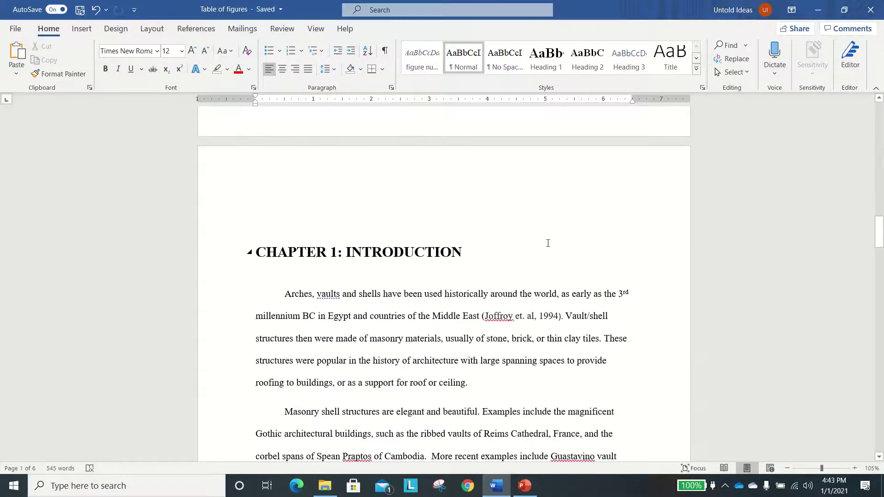
pyautogui.scroll(-3, 548, 243)
pyautogui.scroll(-1, 549, 244)
pyautogui.scroll(-5, 547, 244)
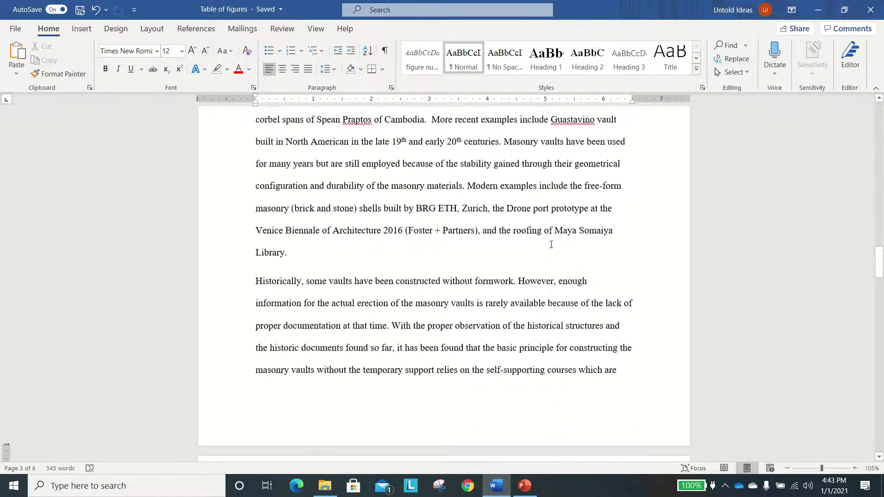
pyautogui.scroll(-5, 546, 244)
pyautogui.scroll(-5, 546, 246)
pyautogui.scroll(-5, 546, 246)
pyautogui.scroll(-1, 543, 242)
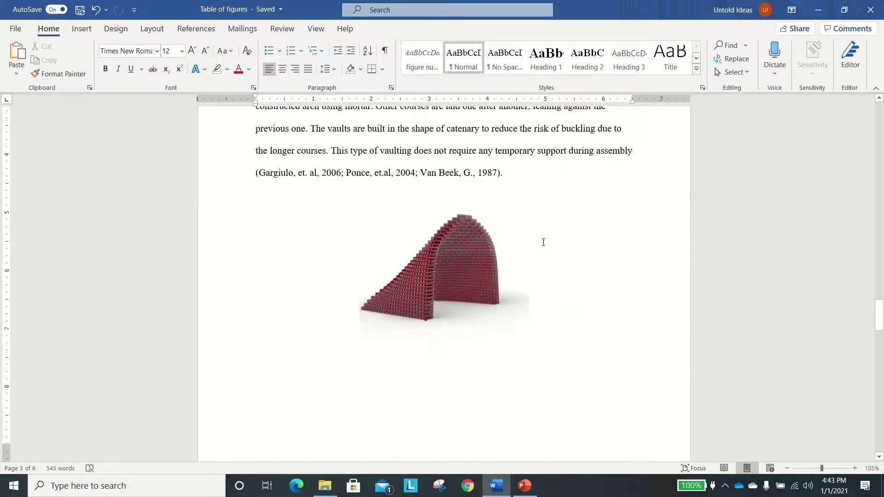
pyautogui.scroll(-2, 540, 238)
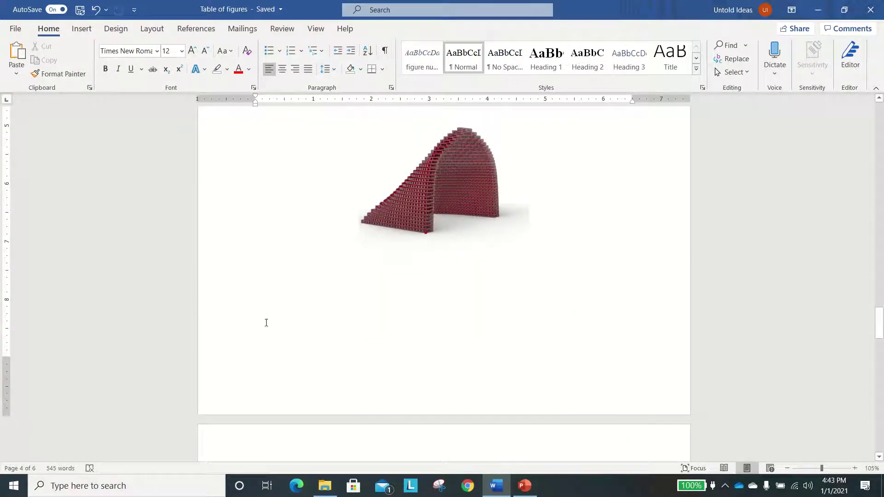
# Step: Create a new caption label "Figure 1." for the selected brick vault image via Insert Caption
pyautogui.click(196, 29)
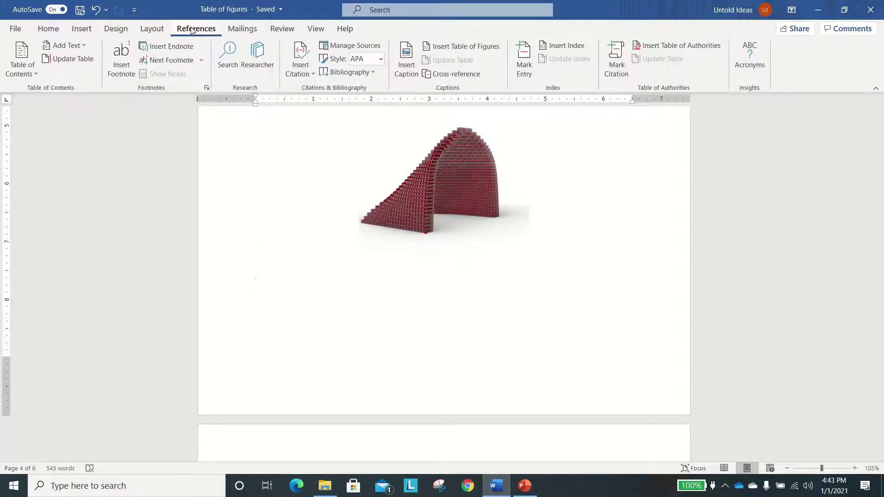
pyautogui.click(451, 193)
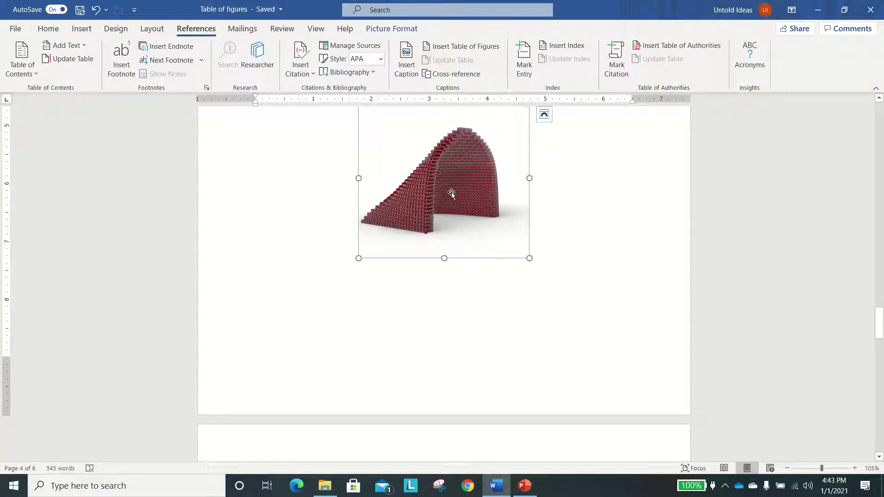
pyautogui.click(407, 70)
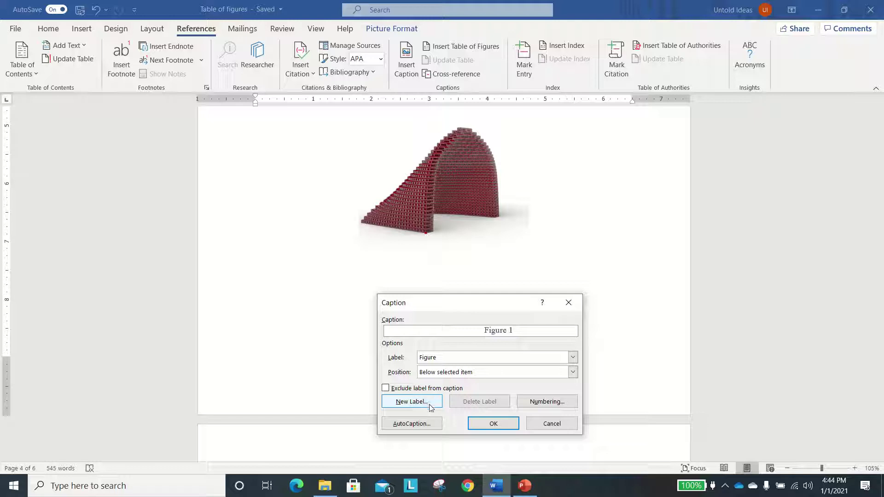
pyautogui.click(429, 407)
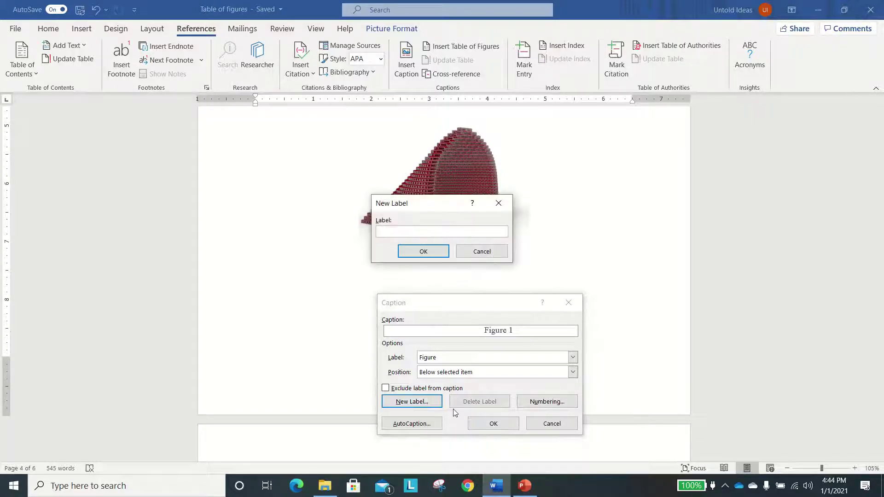
pyautogui.write('Figure')
pyautogui.write(' 1')
pyautogui.write('.')
pyautogui.press('Return')
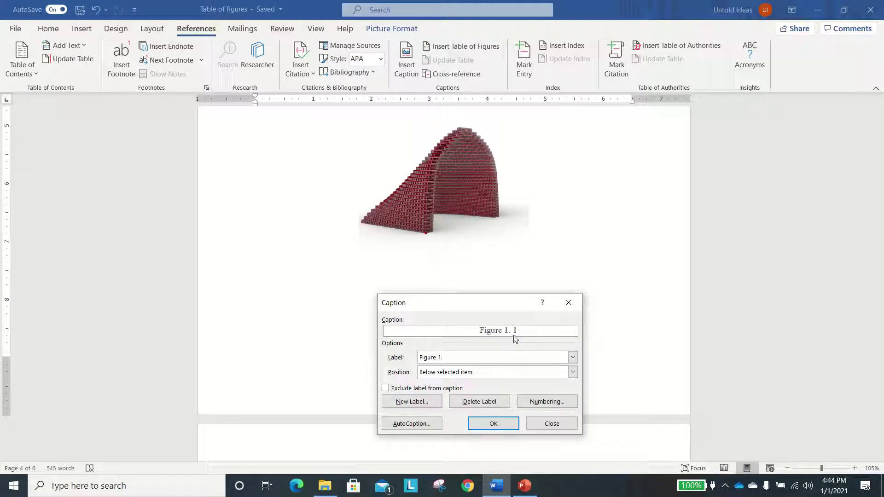
# Step: Insert the "Figure 1. 1" caption below the first vault picture
pyautogui.click(494, 426)
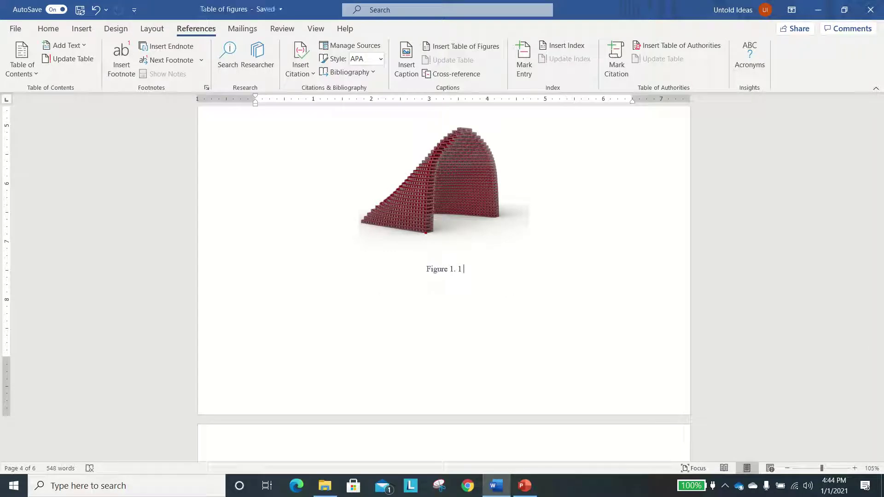
pyautogui.write('One-w')
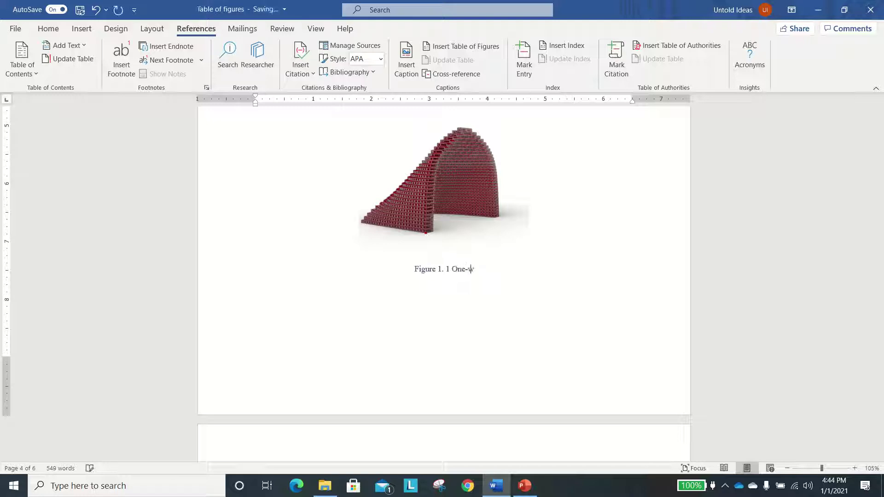
pyautogui.write('ay slop')
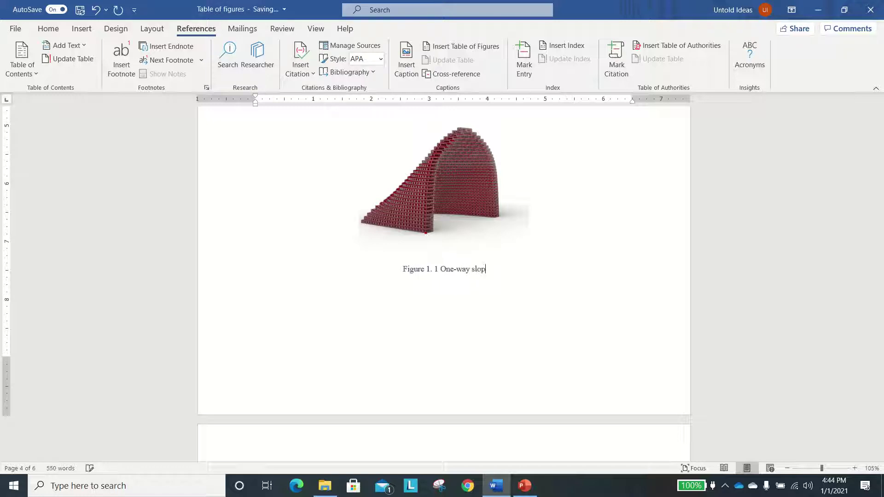
pyautogui.write('ed vaul')
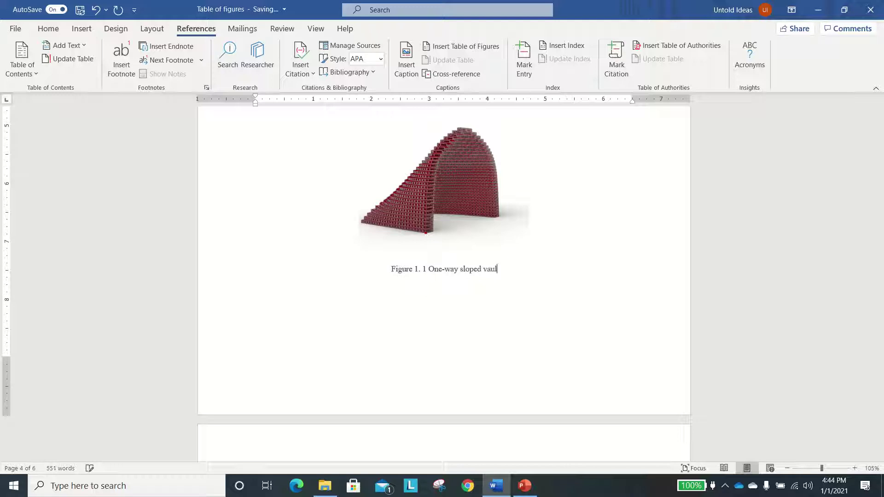
pyautogui.write('t')
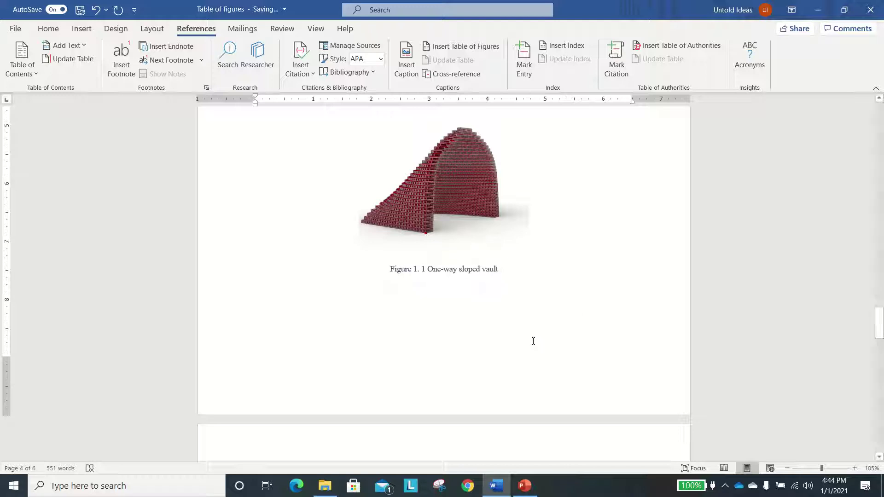
pyautogui.scroll(-3, 442, 312)
pyautogui.scroll(-2, 440, 304)
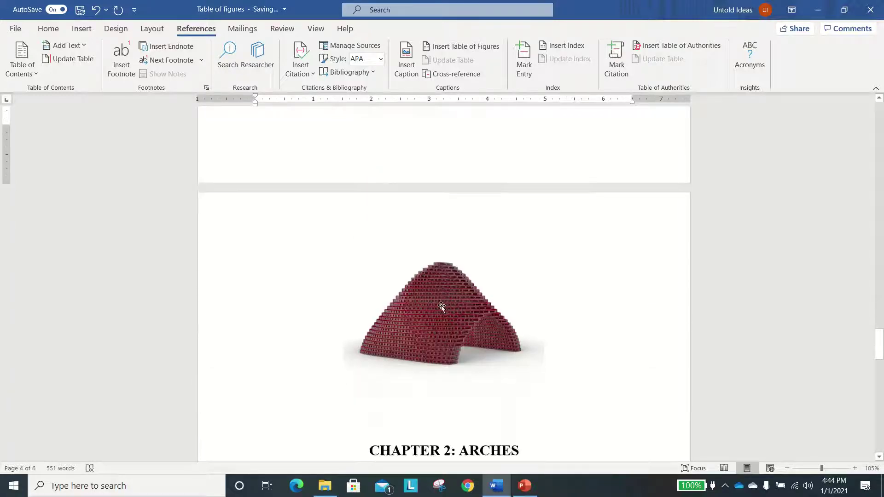
# Step: Insert a "Figure 1. 2" caption beneath the two-way sloped vault picture
pyautogui.click(440, 332)
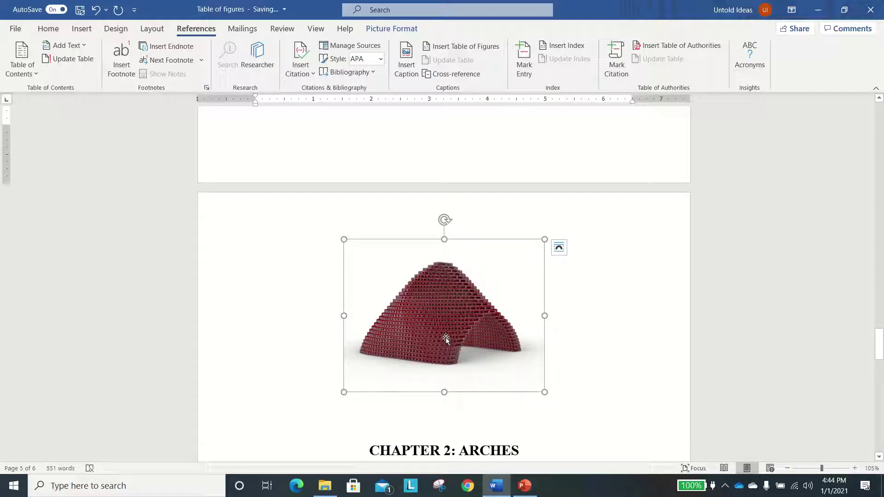
pyautogui.rightClick(443, 325)
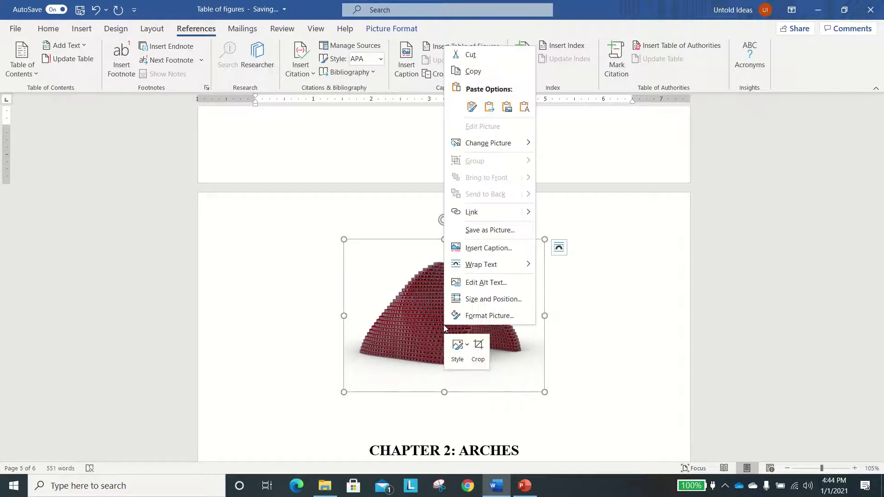
pyautogui.click(493, 249)
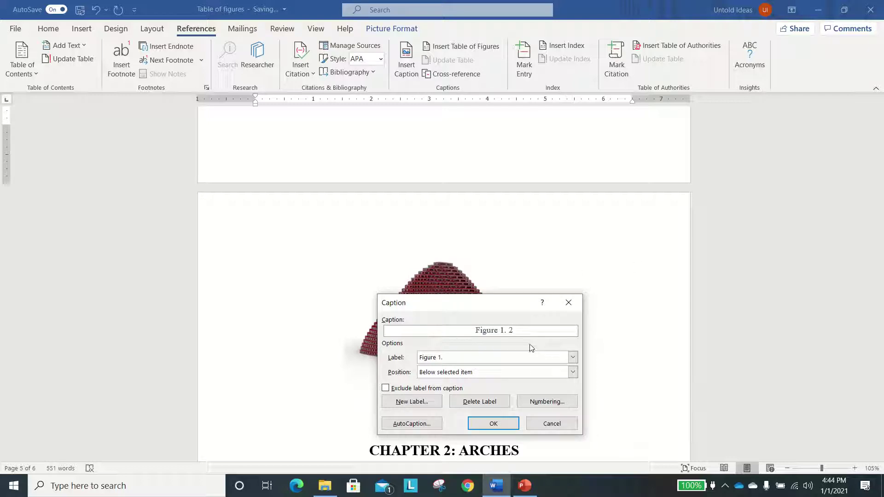
pyautogui.click(500, 424)
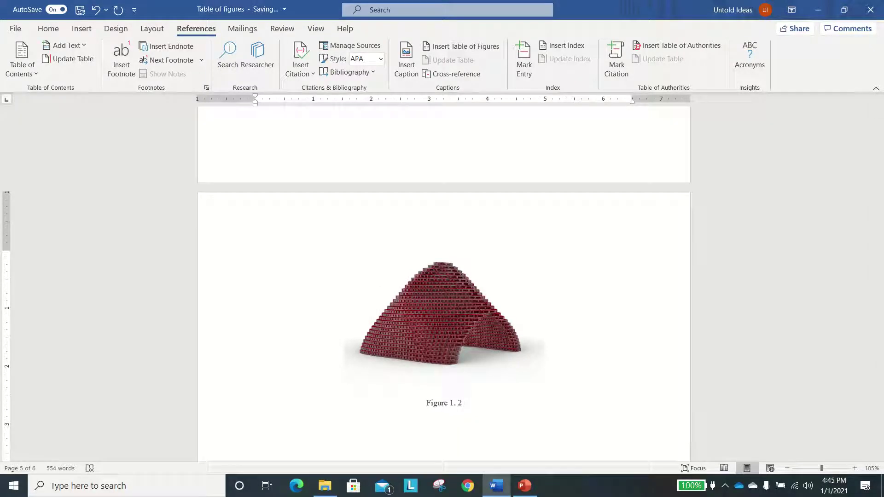
pyautogui.write('Two')
pyautogui.write('-way slo')
pyautogui.write('ped vau')
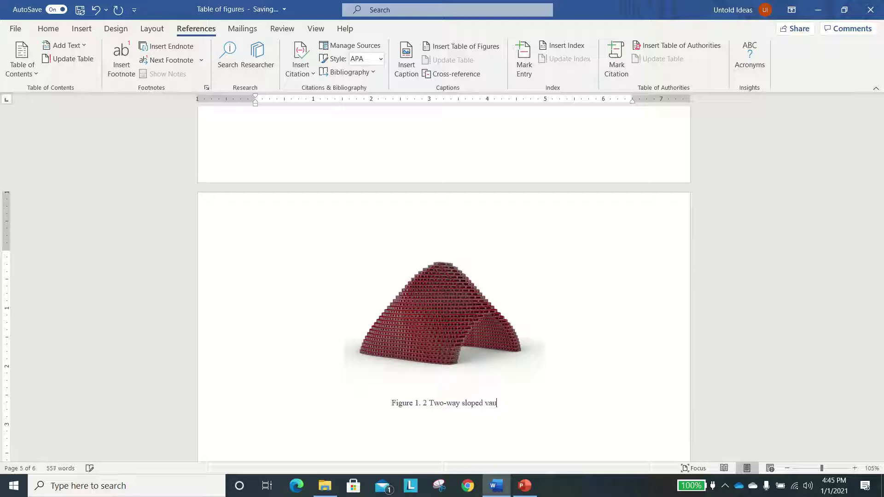
pyautogui.write('lt')
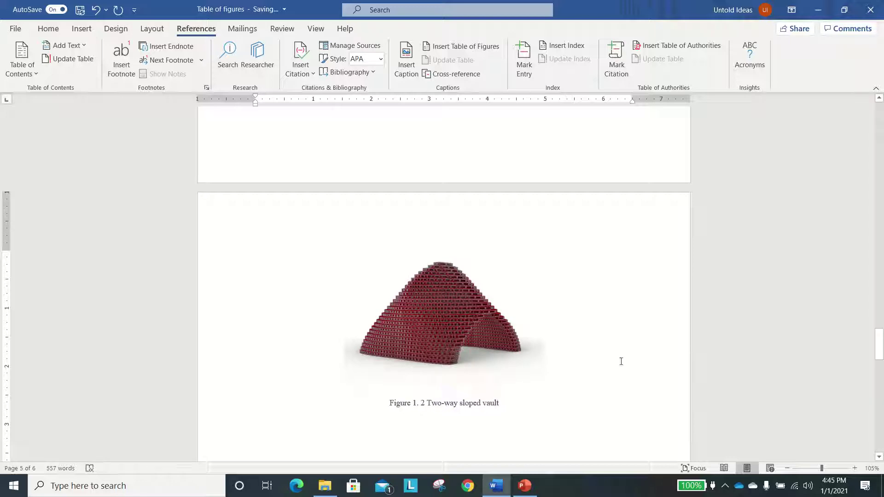
pyautogui.scroll(-3, 594, 335)
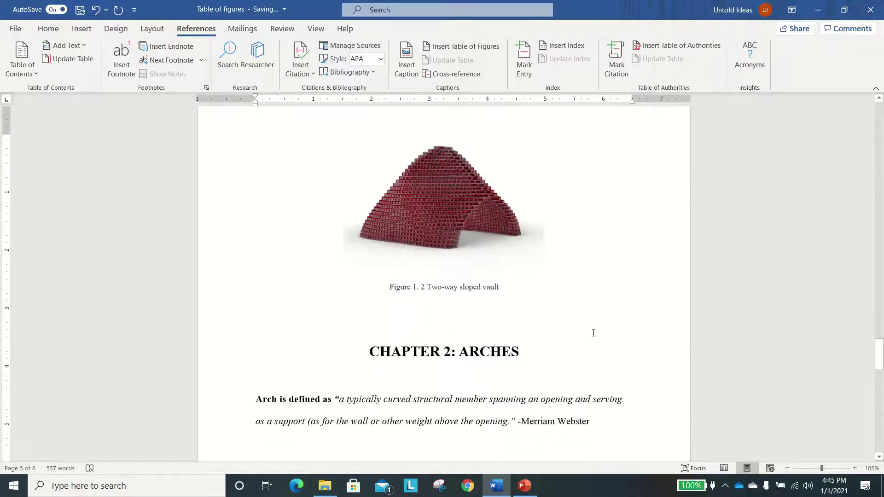
pyautogui.scroll(-4, 585, 322)
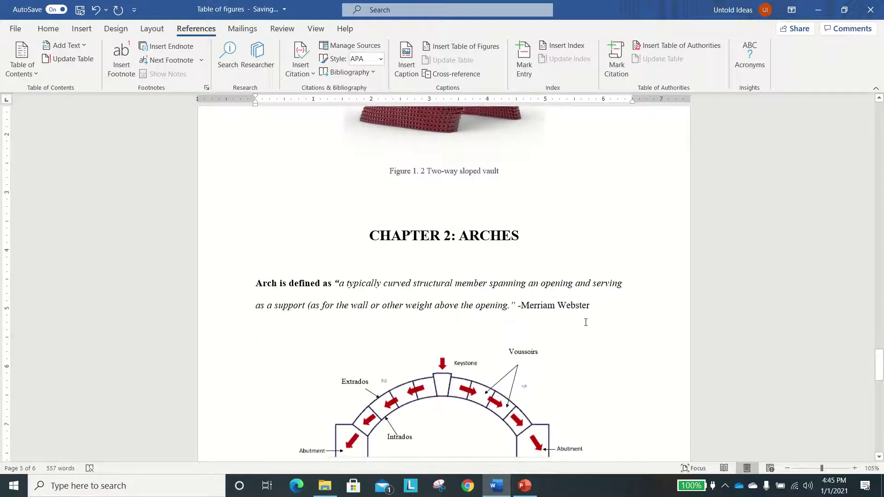
pyautogui.scroll(-2, 585, 323)
pyautogui.scroll(-3, 585, 323)
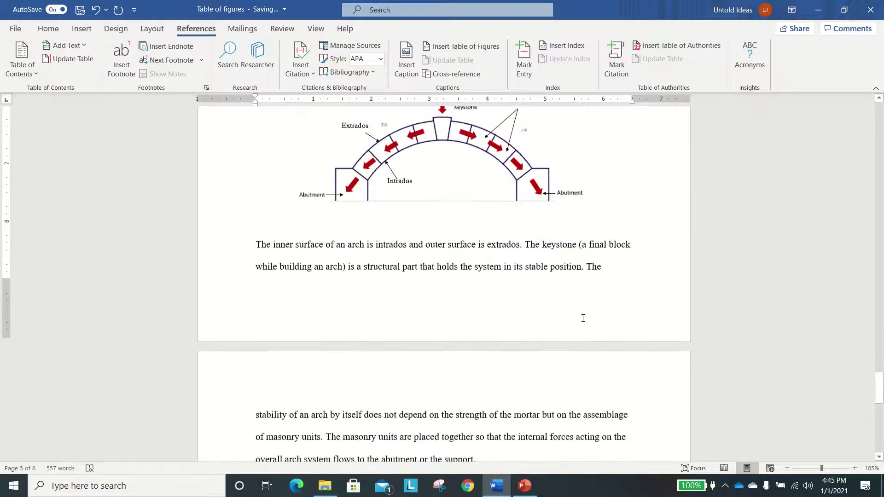
pyautogui.scroll(2, 406, 195)
# Step: Create a new "Figure 2" caption label for the arch diagram, correcting a mistyped entry
pyautogui.click(535, 249)
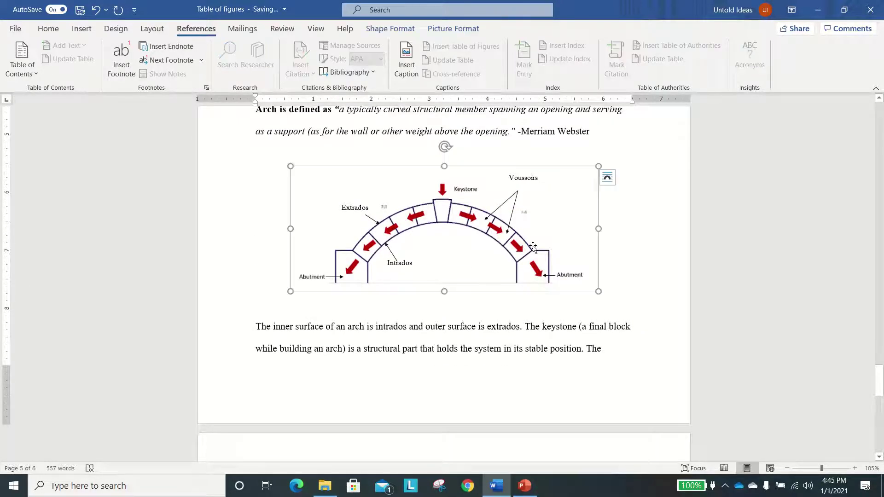
pyautogui.rightClick(600, 264)
pyautogui.click(643, 185)
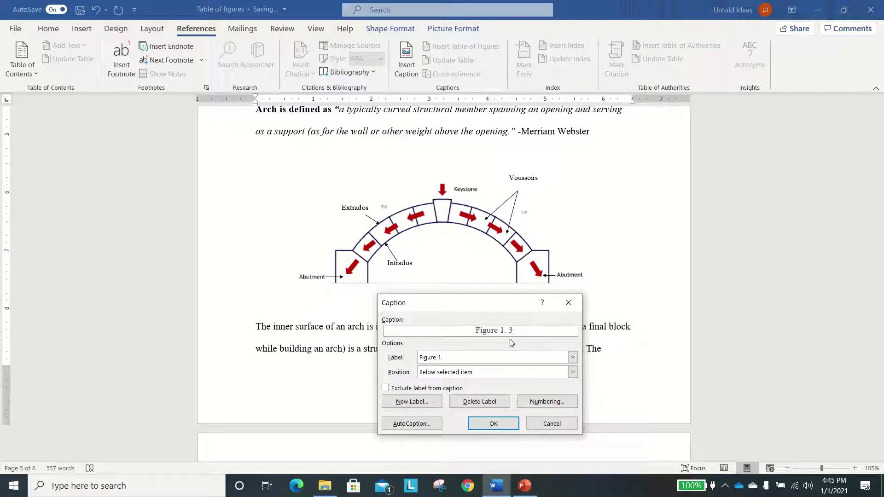
pyautogui.click(434, 410)
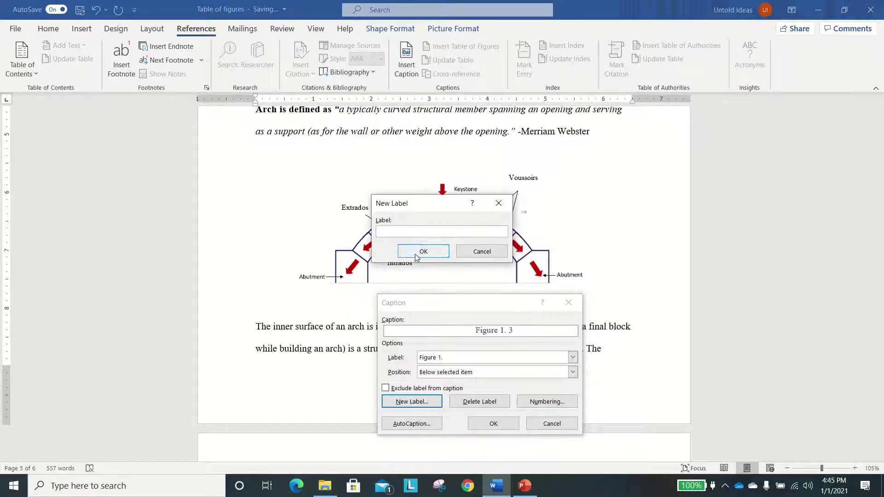
pyautogui.write('figu')
pyautogui.press('BackSpace')
pyautogui.press('BackSpace')
pyautogui.press('BackSpace')
pyautogui.write('gure 2')
pyautogui.click(418, 253)
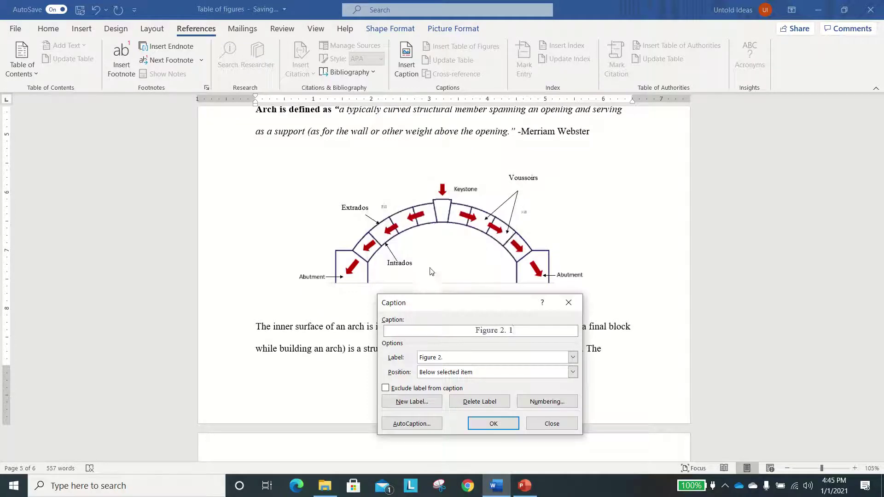
# Step: Insert the "Figure 2. 1" caption under the arch diagram and start a new line after it
pyautogui.click(501, 423)
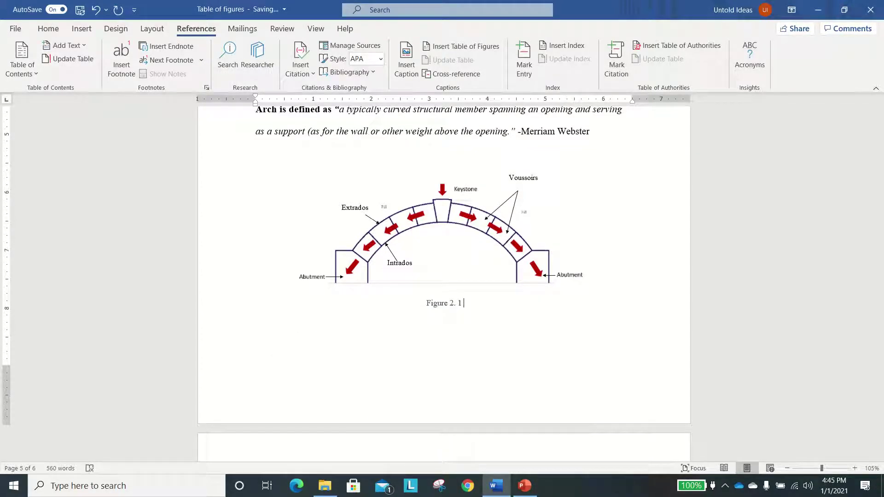
pyautogui.write('Termi')
pyautogui.write('nologi')
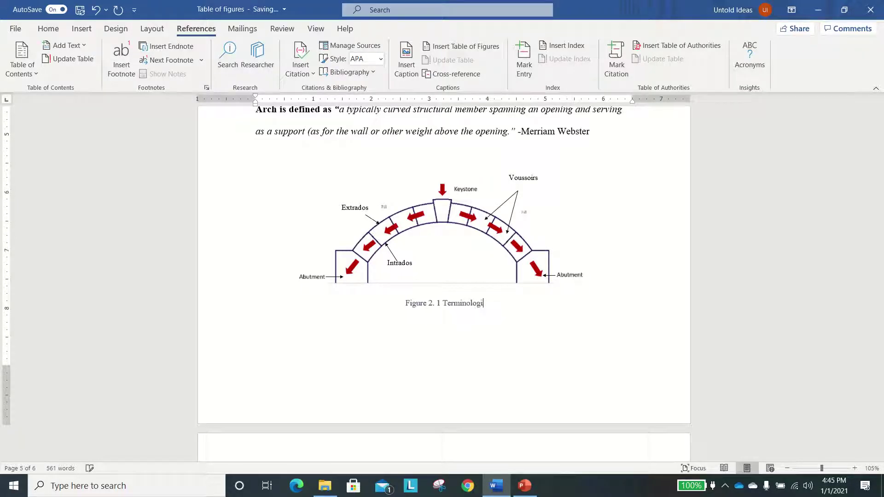
pyautogui.write('es for a')
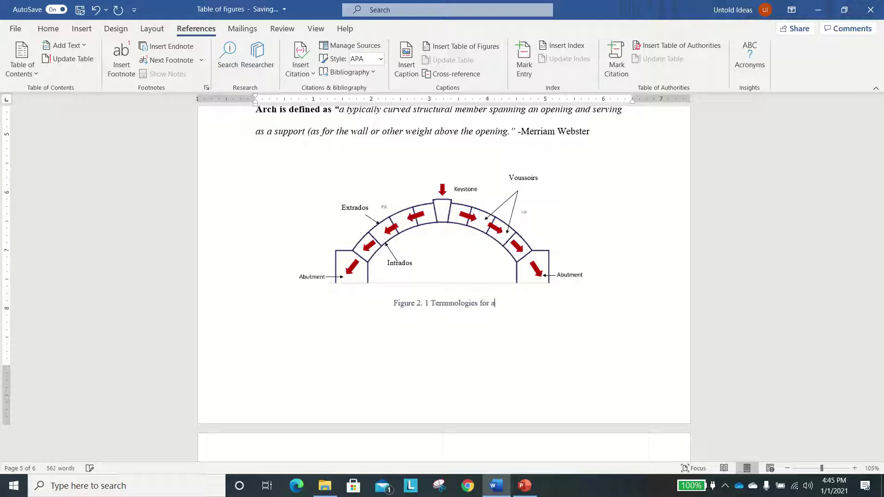
pyautogui.write('n arch')
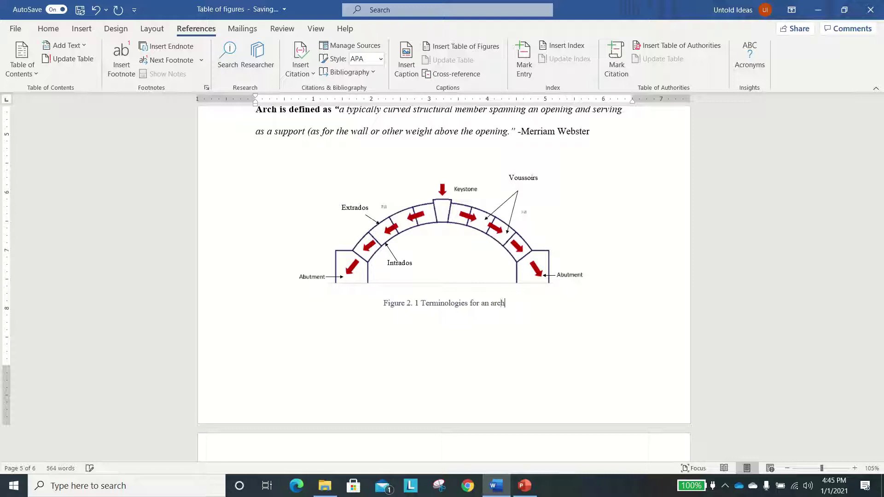
pyautogui.press('Return')
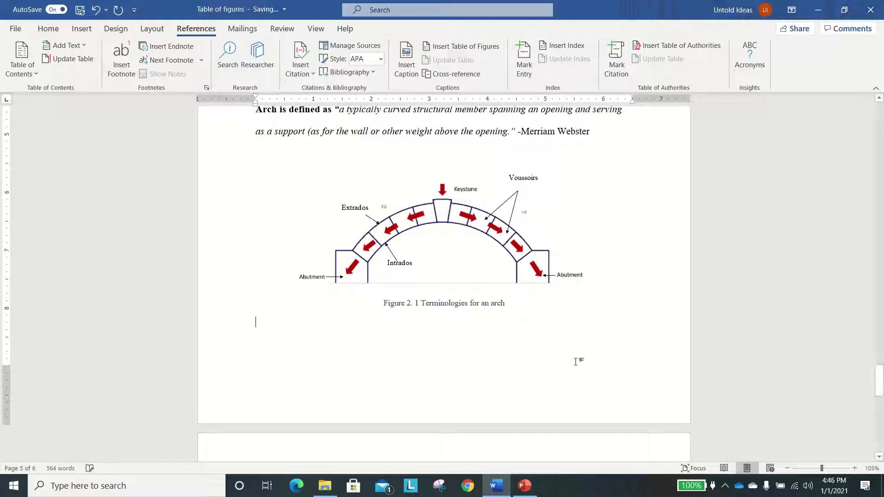
pyautogui.scroll(-2, 510, 360)
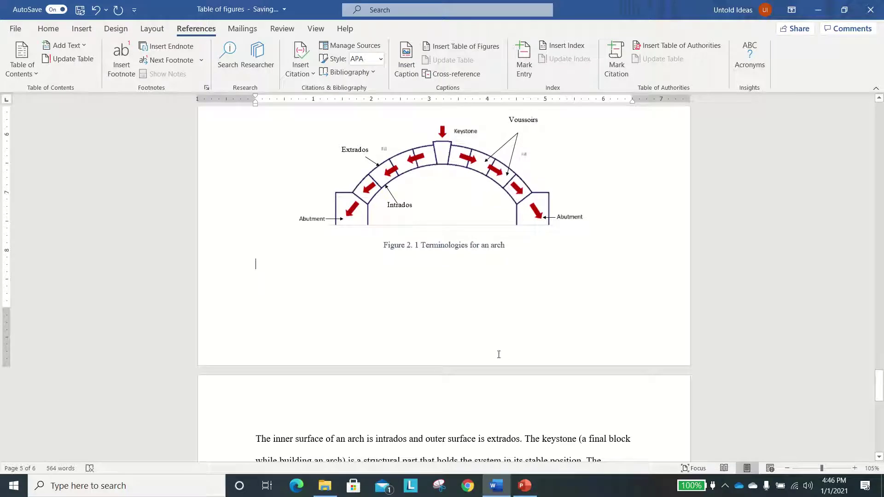
pyautogui.scroll(-3, 498, 354)
pyautogui.scroll(-1, 498, 354)
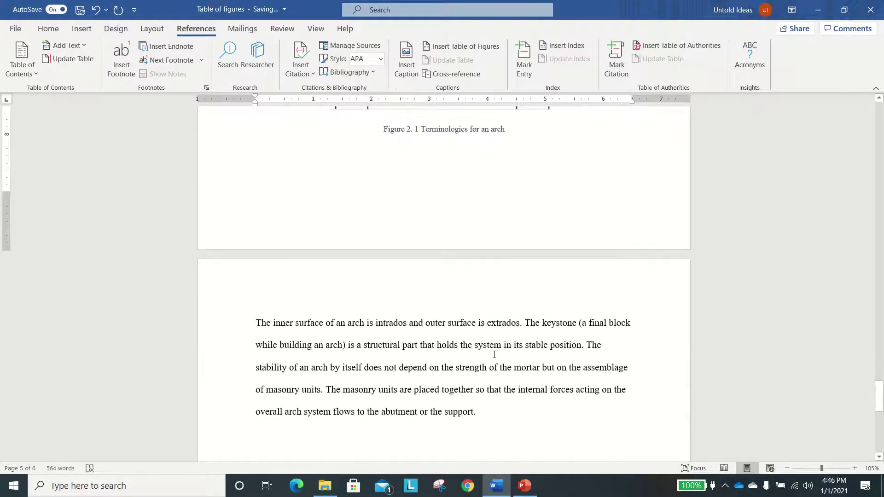
pyautogui.scroll(5, 524, 331)
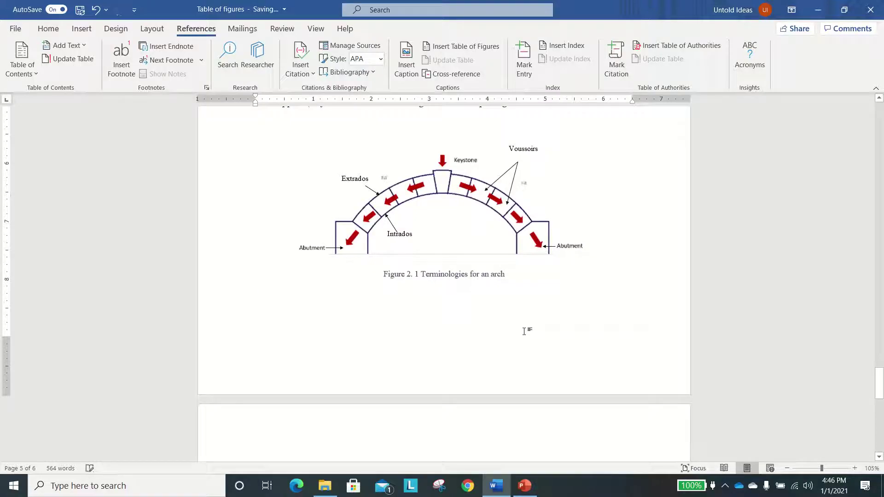
pyautogui.scroll(5, 525, 331)
pyautogui.scroll(10, 525, 331)
pyautogui.scroll(5, 524, 332)
pyautogui.scroll(5, 525, 331)
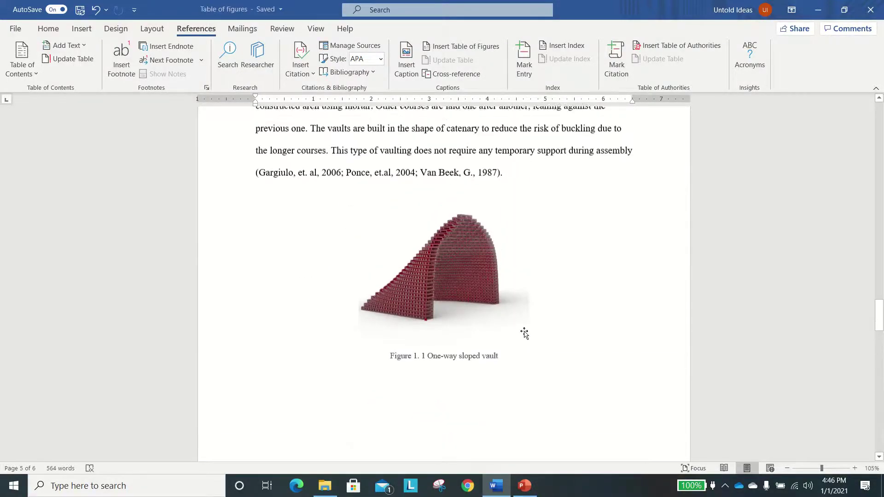
pyautogui.scroll(5, 524, 331)
pyautogui.scroll(5, 524, 332)
pyautogui.scroll(5, 519, 329)
pyautogui.scroll(5, 518, 327)
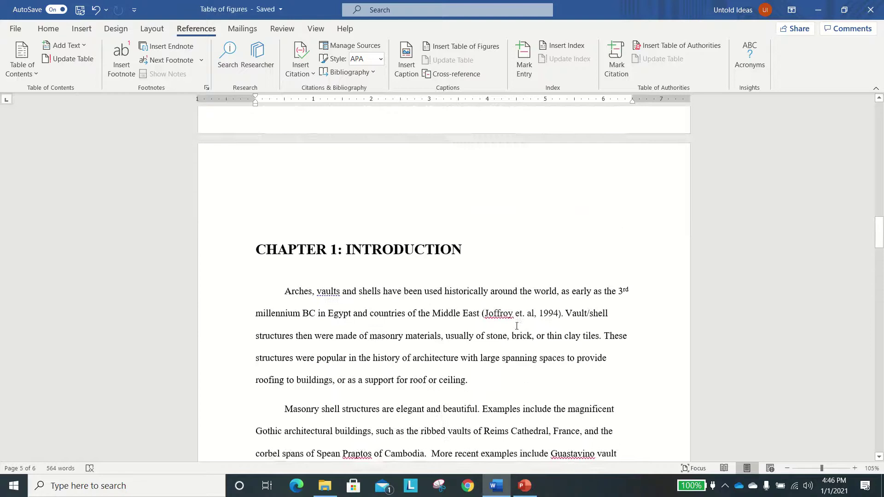
pyautogui.scroll(5, 498, 328)
pyautogui.scroll(5, 496, 329)
pyautogui.scroll(1, 496, 329)
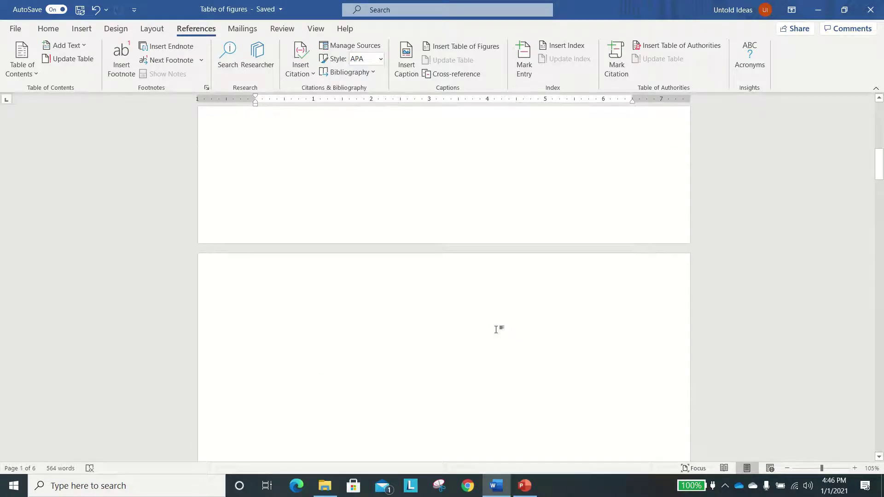
pyautogui.scroll(-2, 495, 329)
# Step: Place the insertion point at the top of the blank second page
pyautogui.click(288, 179)
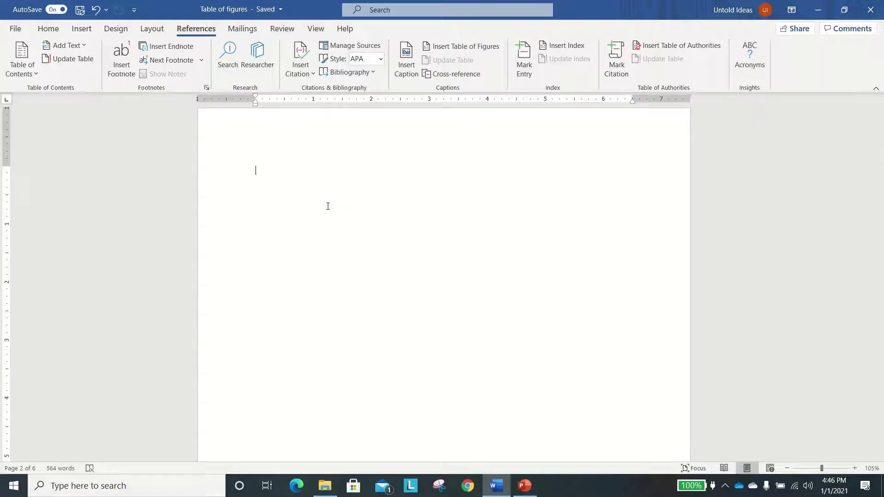
pyautogui.write('T')
pyautogui.write('able o')
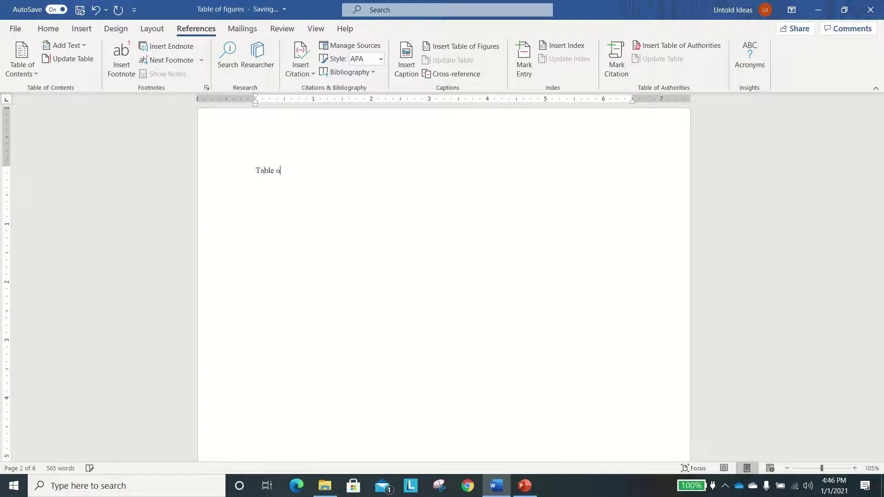
pyautogui.write('f F')
pyautogui.write('igures')
# Step: Style "Table of Figures" as Heading 1 with a normal line below, undoing an accidental page break
pyautogui.click(49, 28)
pyautogui.click(546, 57)
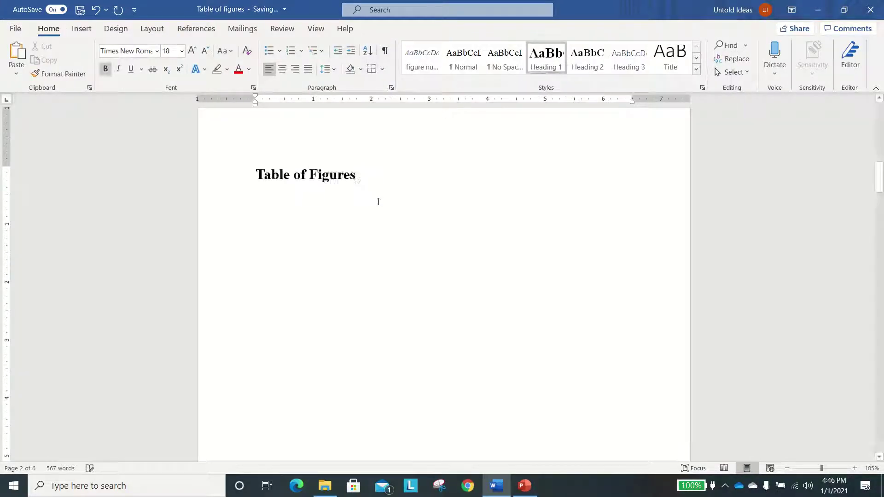
pyautogui.press('Return')
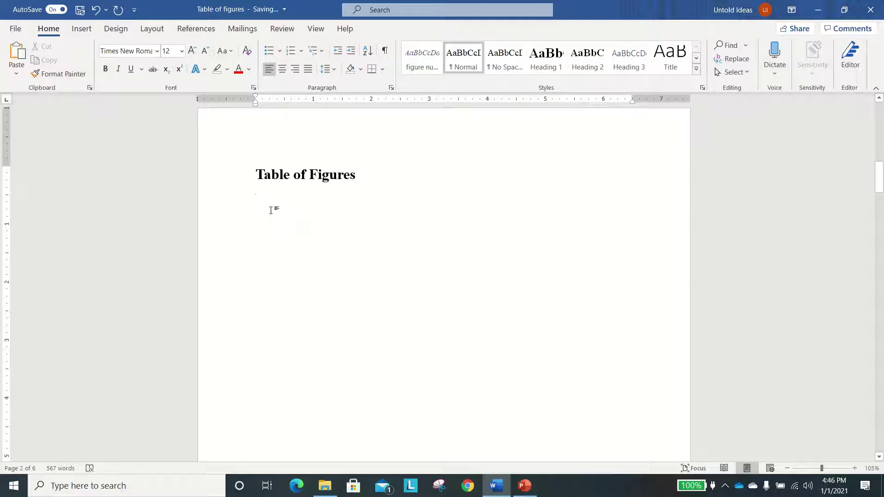
pyautogui.hotkey('ctrl', 'Return')
pyautogui.hotkey('ctrl', 'z')
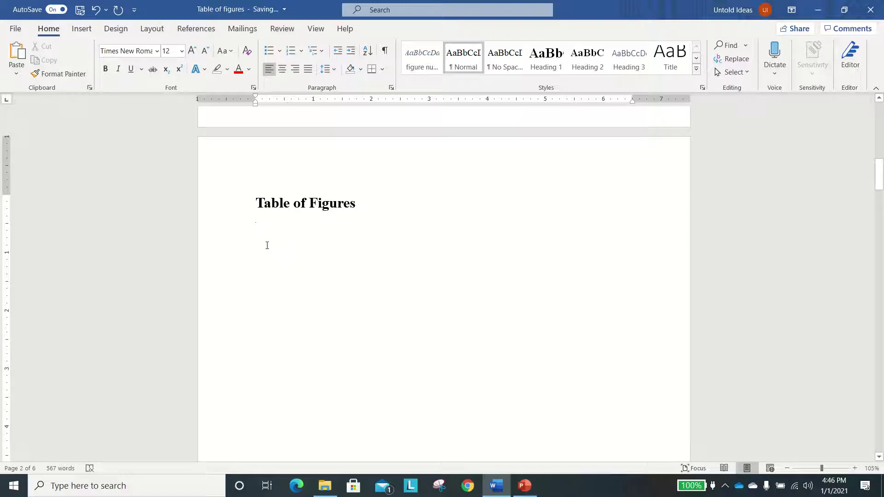
pyautogui.click(193, 31)
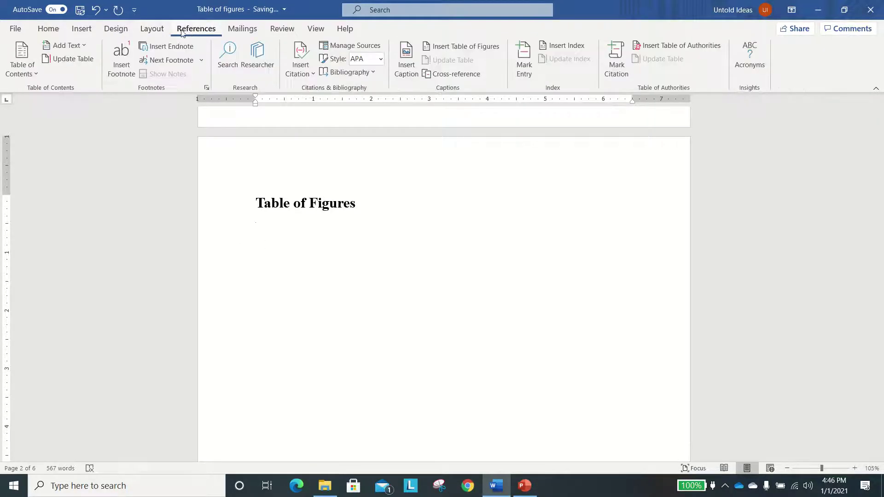
# Step: In Table of Figures settings keep page numbers shown and choose the dotted tab leader
pyautogui.click(470, 46)
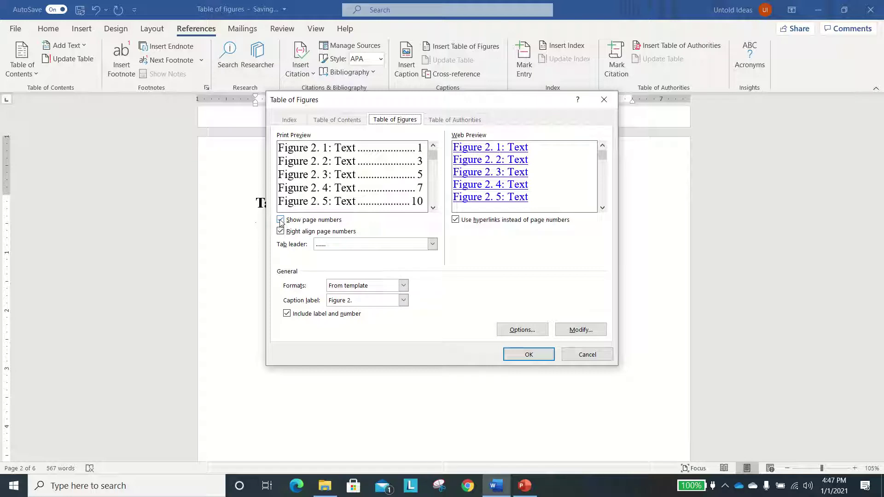
pyautogui.click(280, 221)
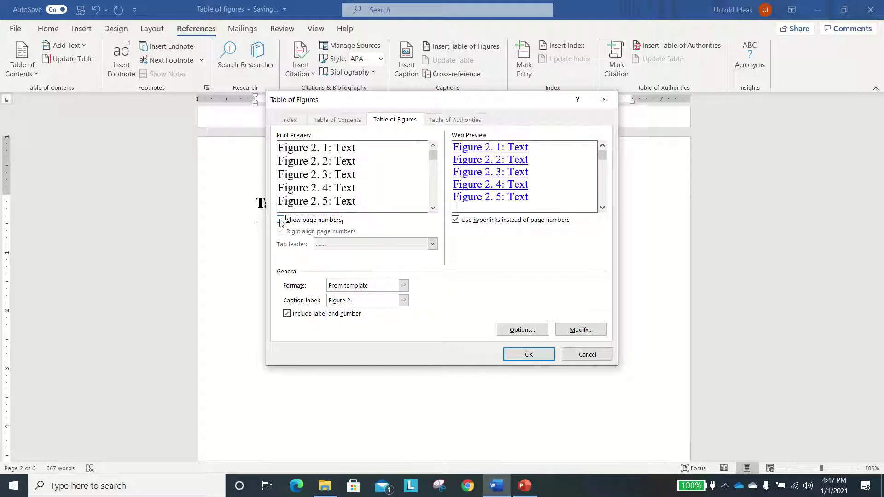
pyautogui.click(280, 220)
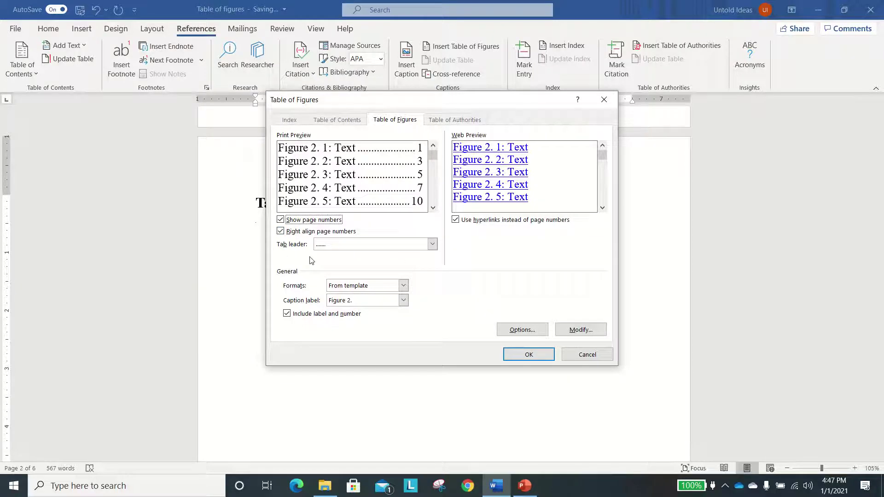
pyautogui.click(433, 245)
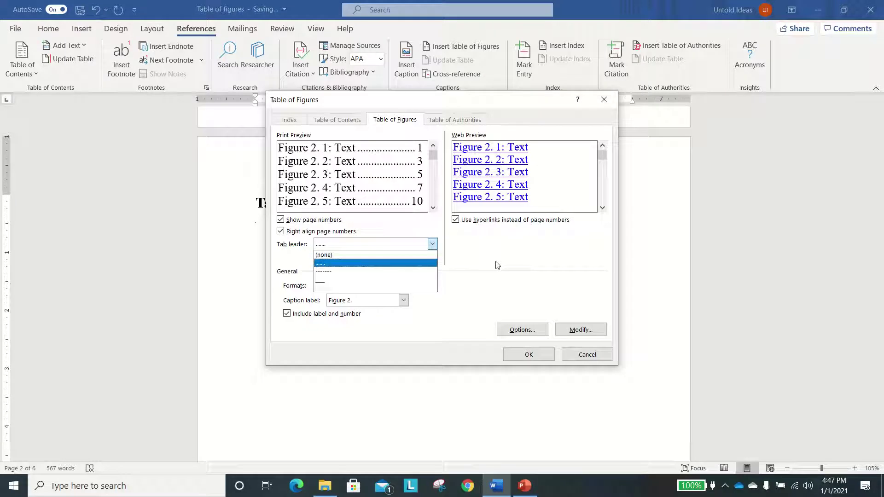
pyautogui.click(474, 288)
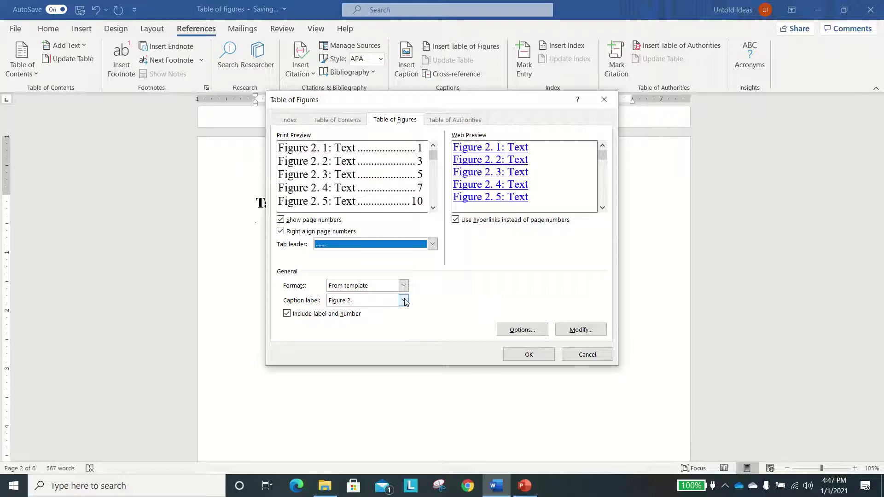
# Step: Set the caption label to "Figure 1." so only those captions are listed
pyautogui.click(405, 302)
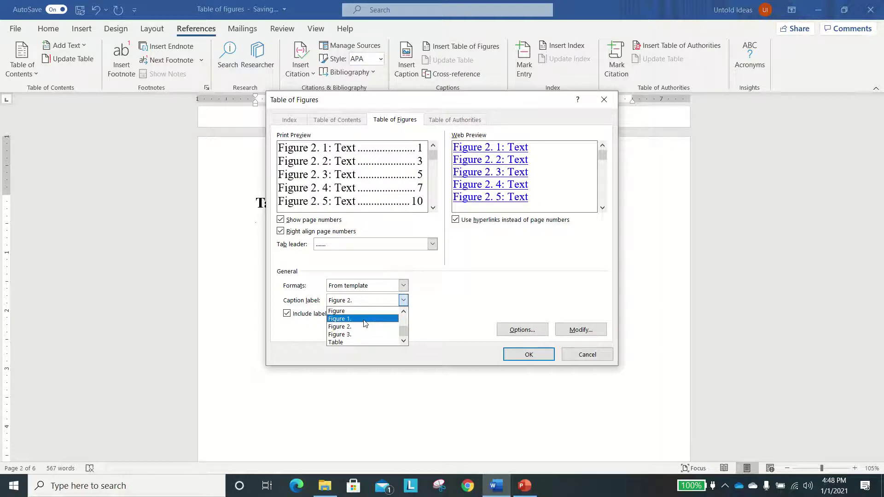
pyautogui.click(364, 320)
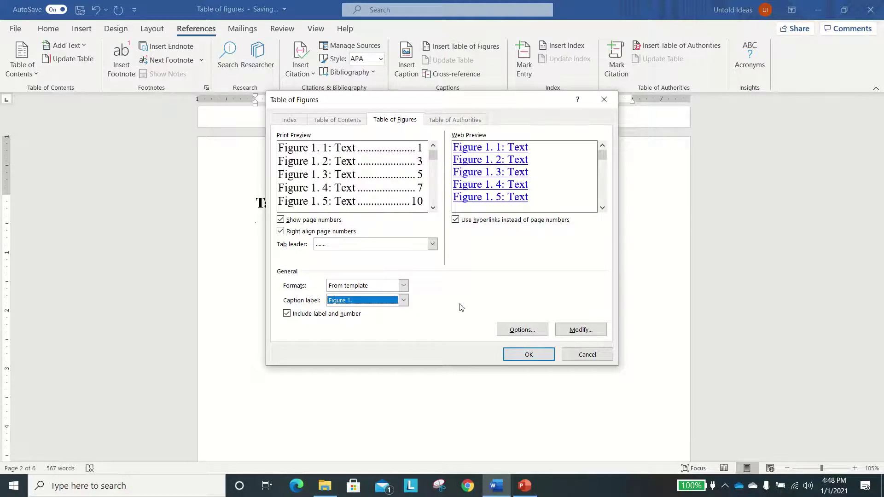
pyautogui.click(584, 331)
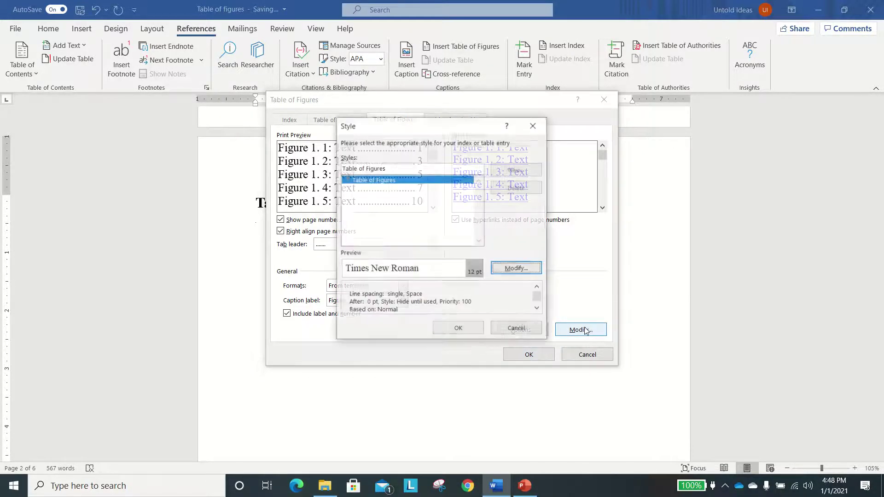
pyautogui.click(524, 269)
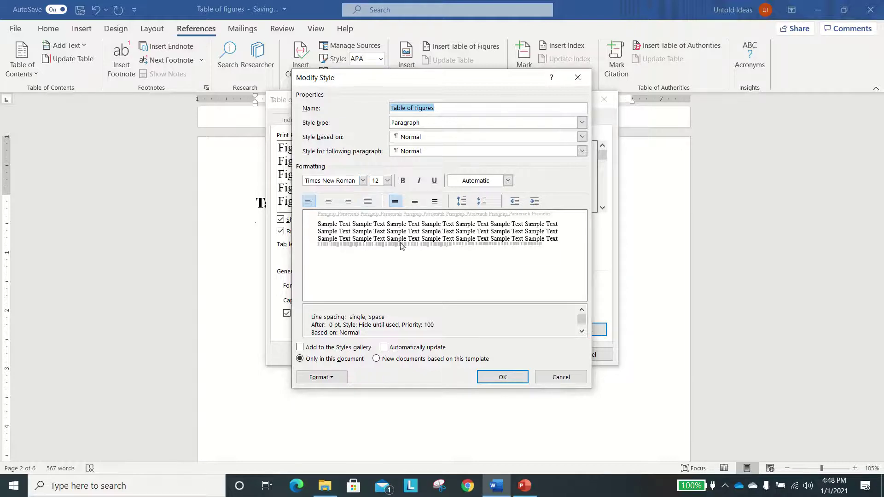
pyautogui.click(503, 377)
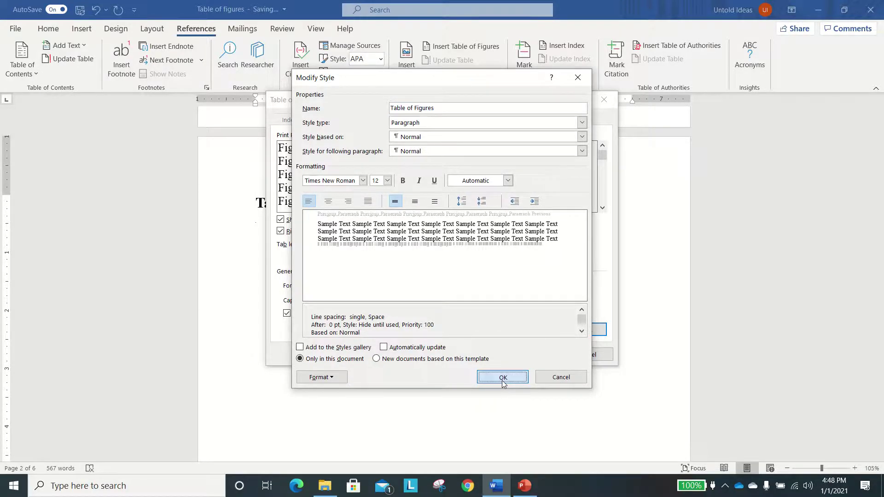
pyautogui.click(503, 329)
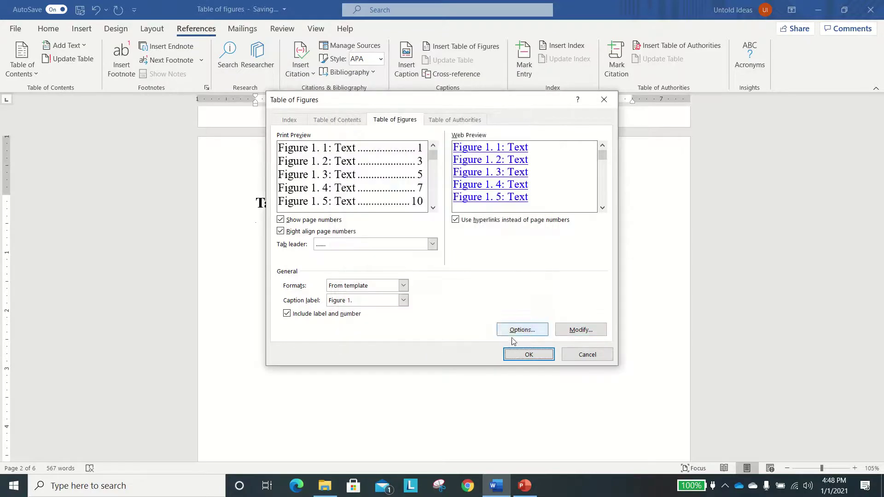
# Step: Insert the Figure 1 list, then add a second table for the "Figure 2." captions beneath it
pyautogui.click(529, 355)
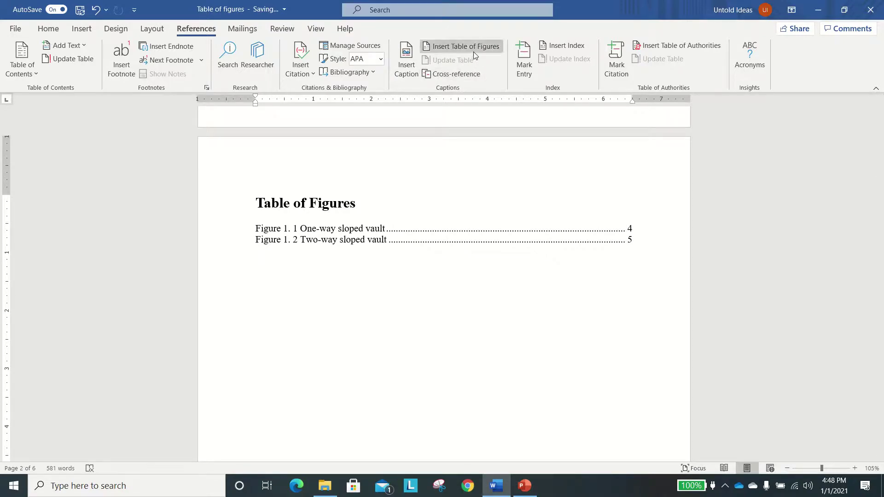
pyautogui.click(466, 46)
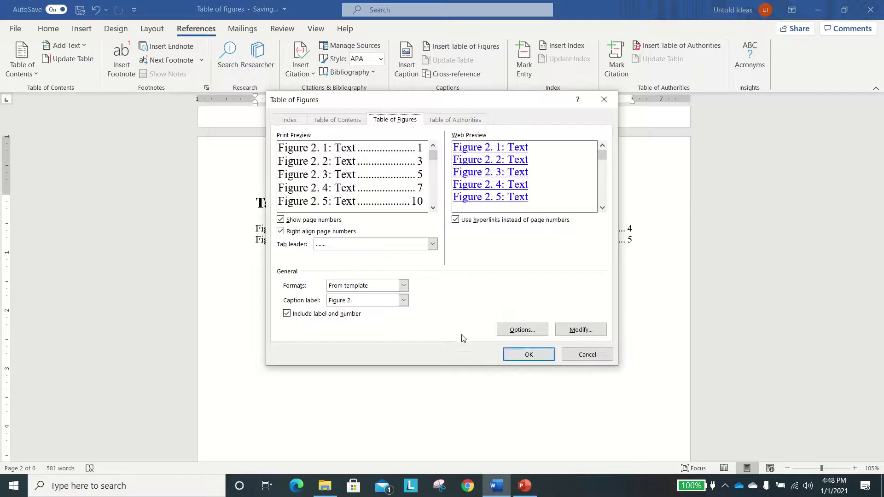
pyautogui.click(514, 354)
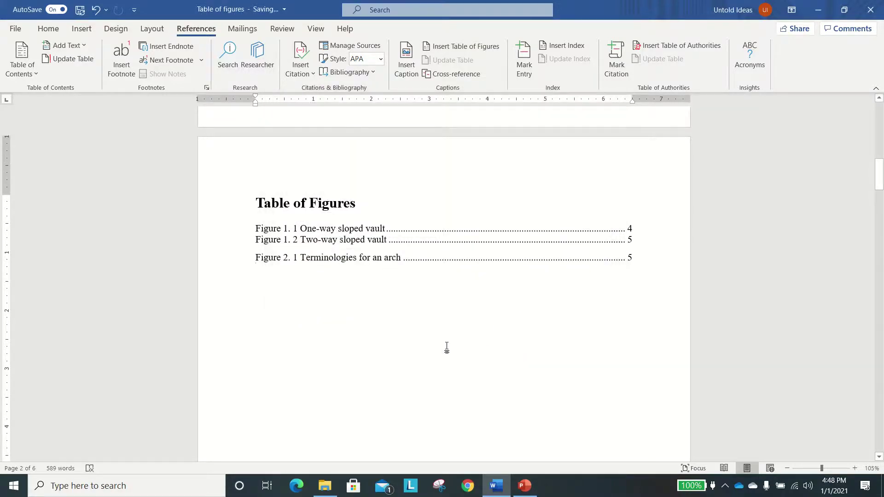
pyautogui.click(254, 249)
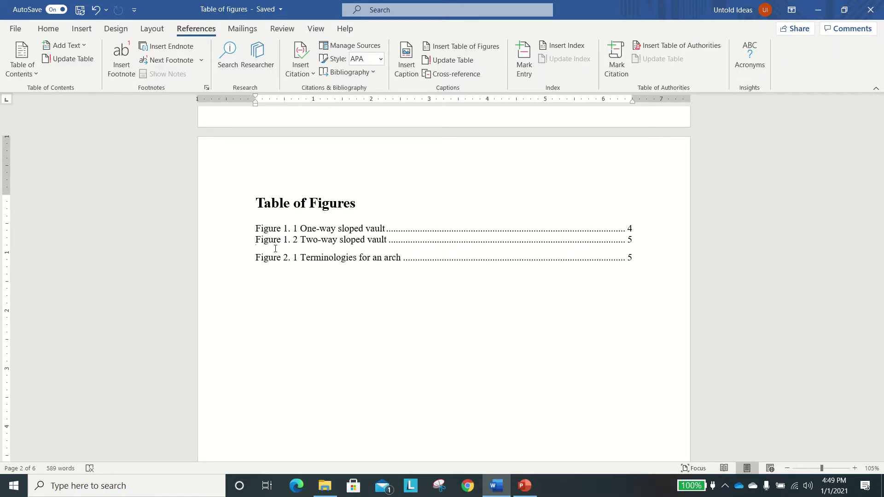
# Step: Set paragraph Spacing After to 0 pt so the three figure entries are evenly spaced
pyautogui.rightClick(275, 250)
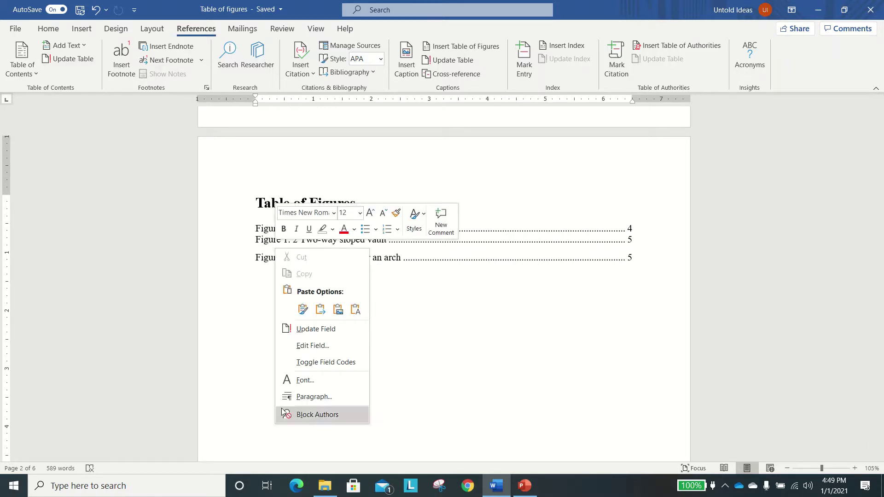
pyautogui.click(319, 398)
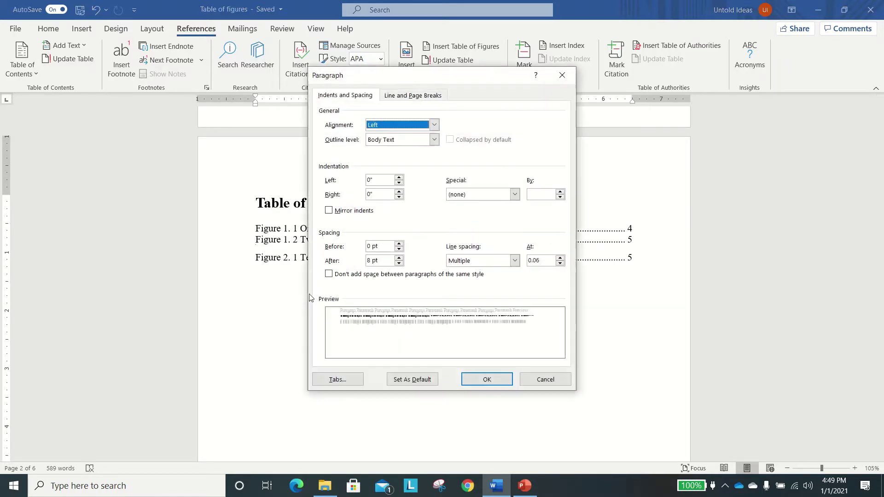
pyautogui.click(371, 261)
pyautogui.write('0')
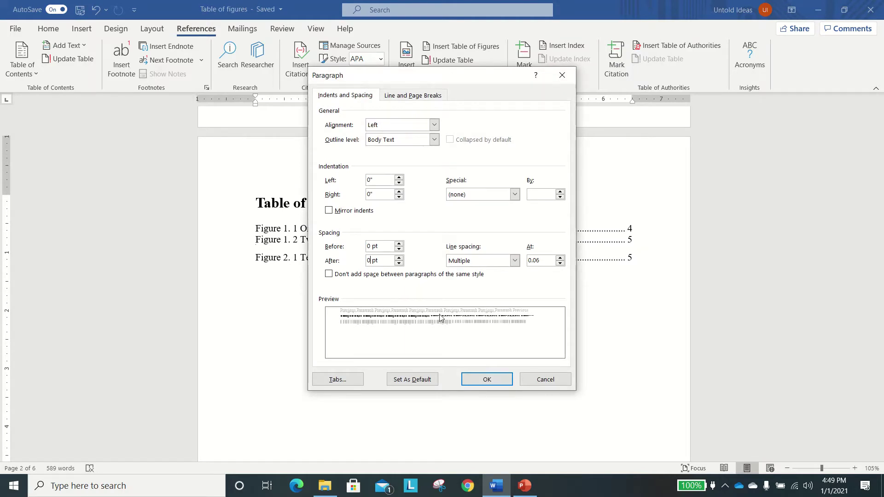
pyautogui.click(485, 381)
pyautogui.click(361, 312)
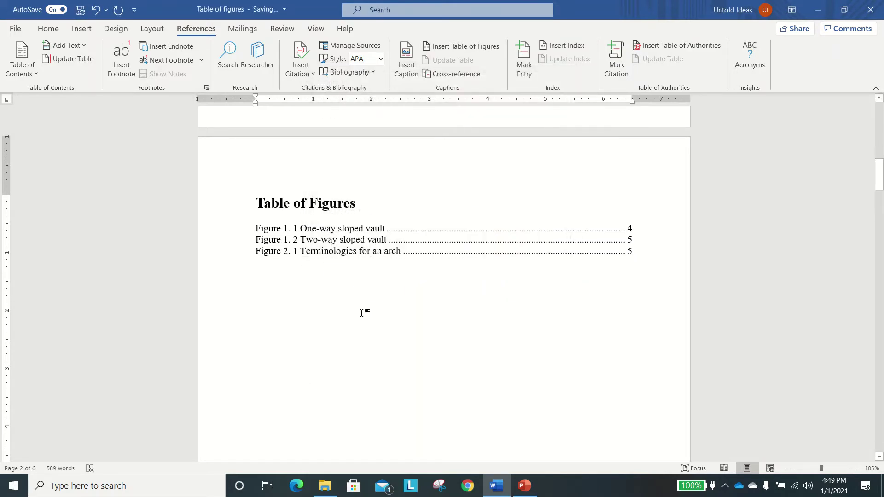
pyautogui.scroll(-1, 416, 337)
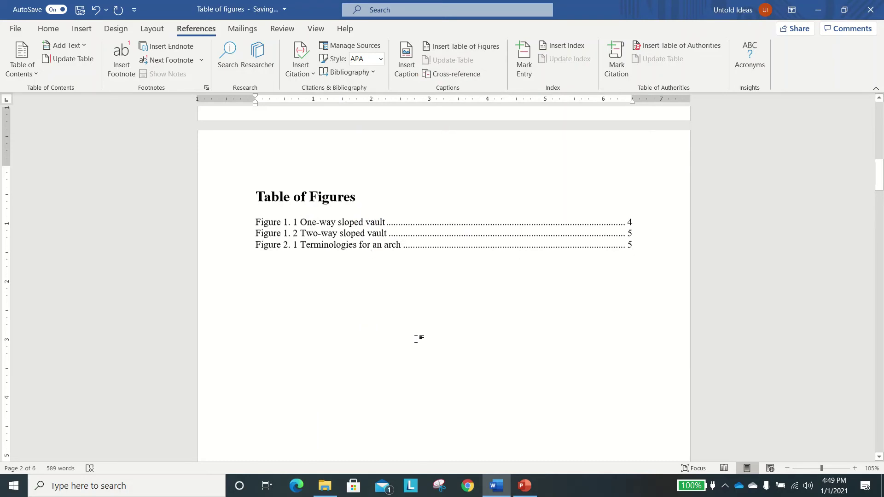